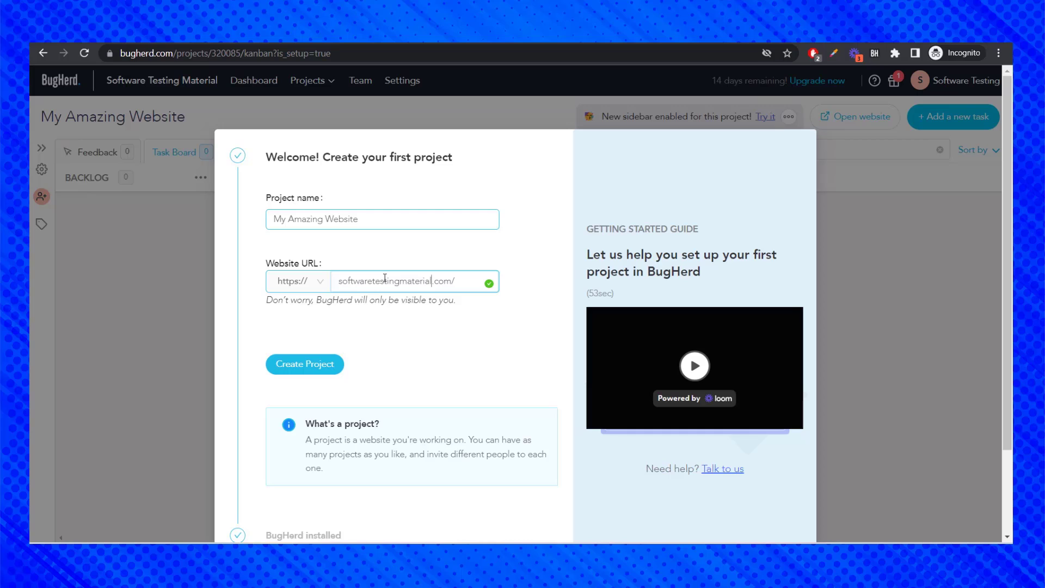
- Create the My Amazing Website project for softwaretestingmaterial.com and install the BugHerd Chrome extension
{"action": "left_click", "coordinate": [338, 365]}
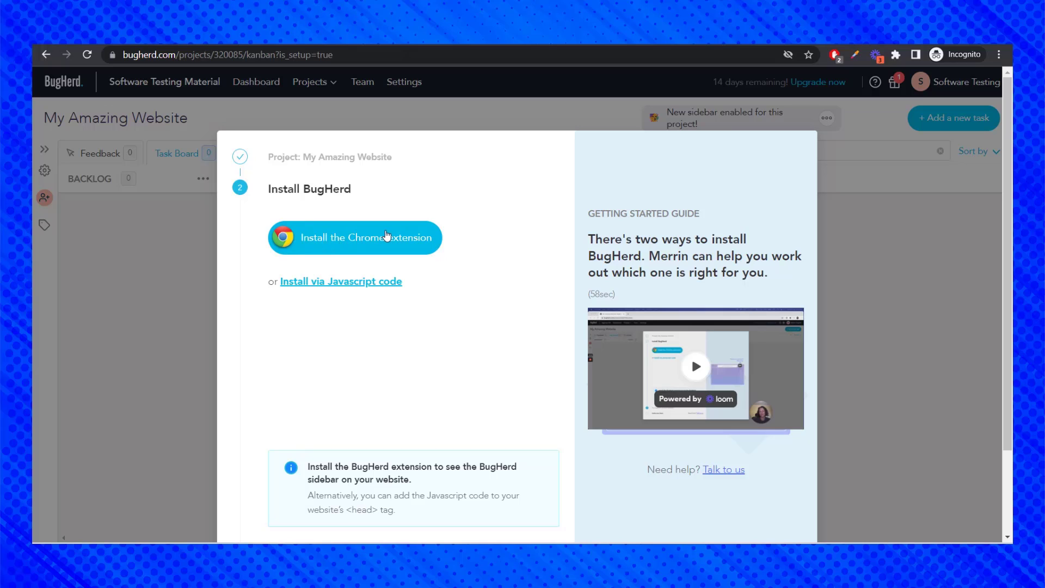
{"action": "left_click", "coordinate": [411, 237]}
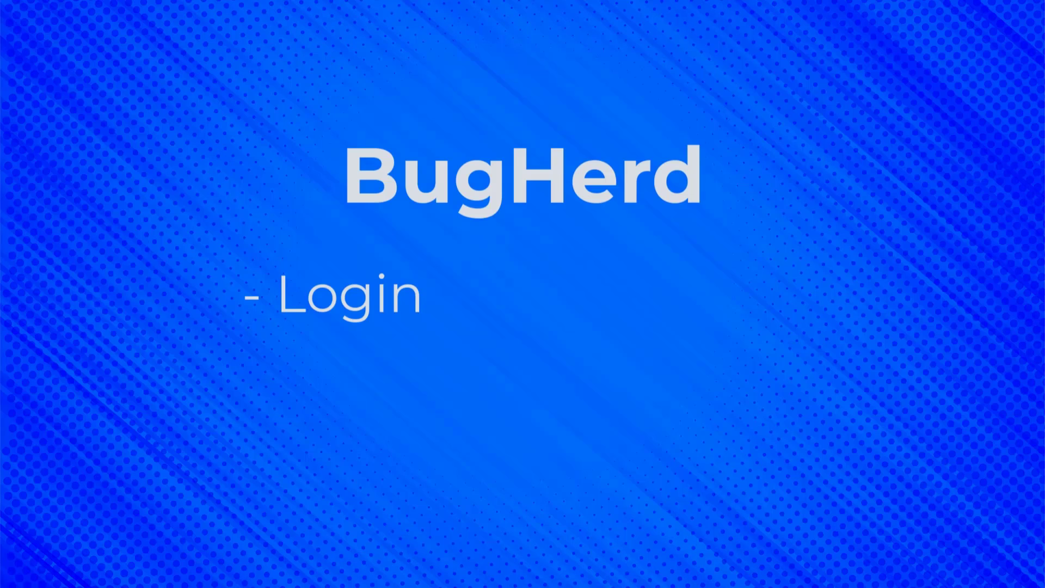
{"action": "key", "text": "Return"}
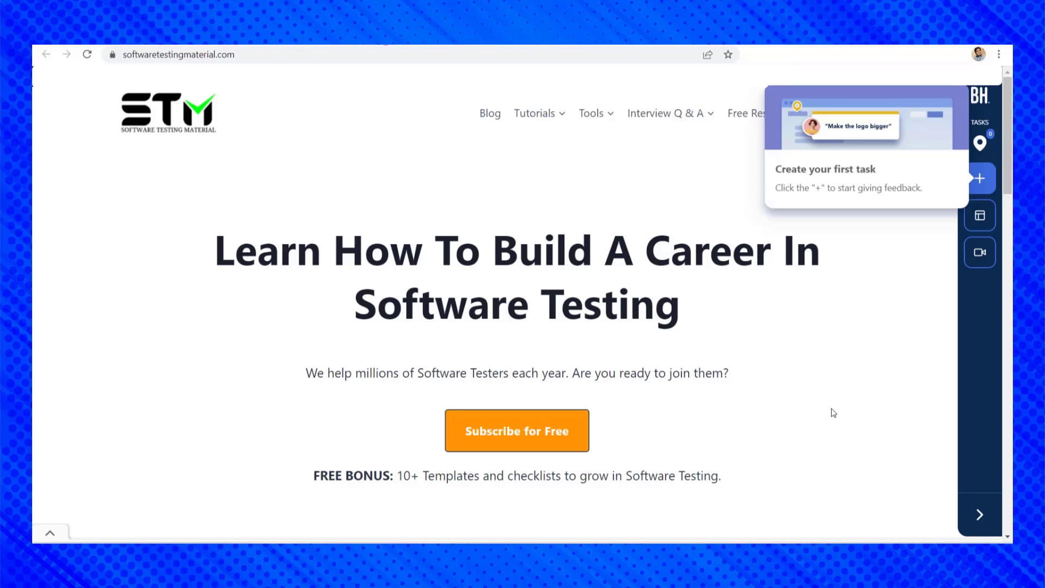
- Pin a new task on the Subscribe for Free button with the description "Button is not working"
{"action": "left_click", "coordinate": [980, 180]}
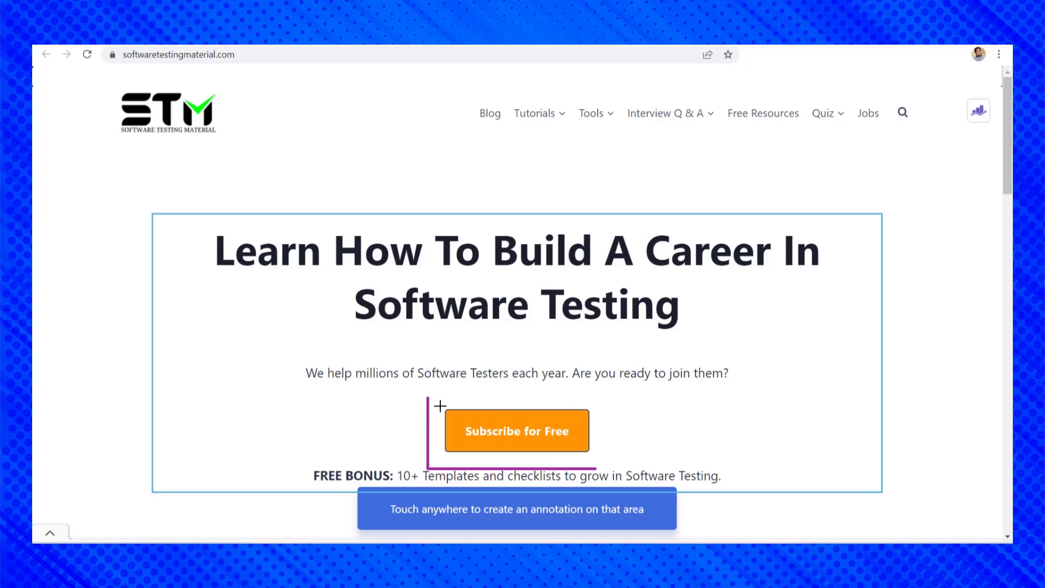
{"action": "left_click", "coordinate": [543, 436]}
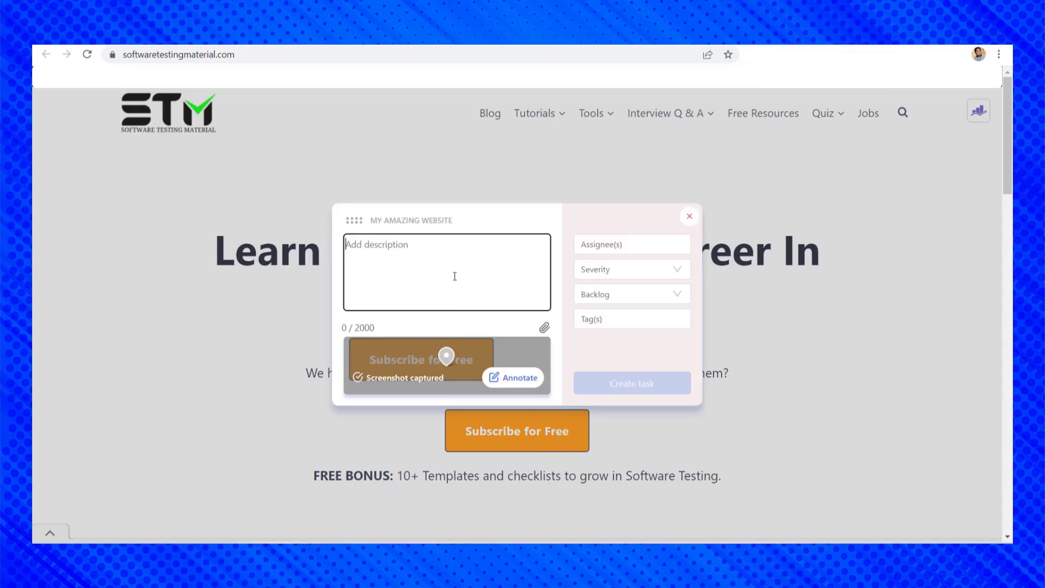
{"action": "type", "text": "Button is not c"}
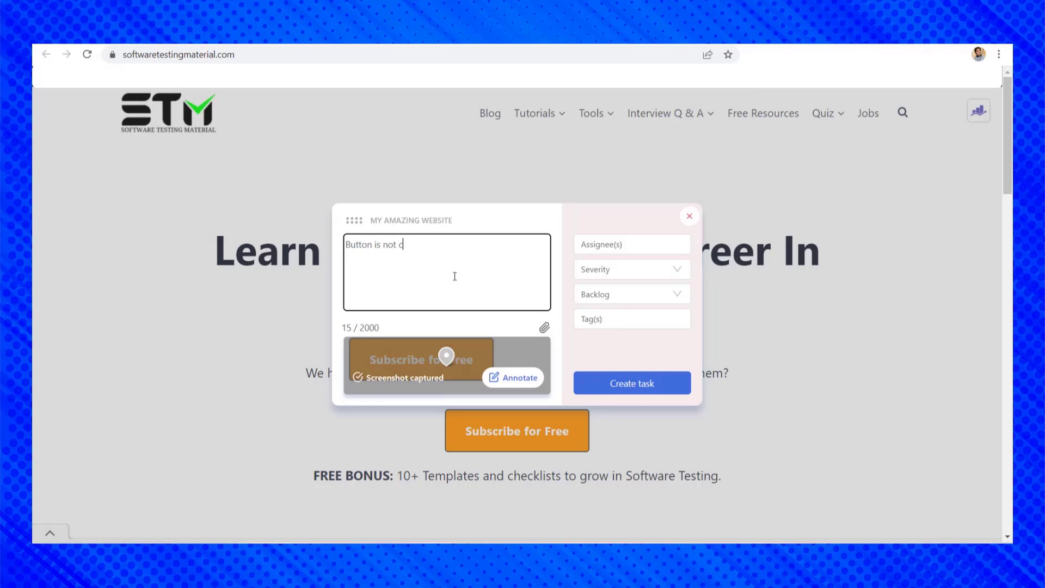
{"action": "key", "text": "BackSpace"}
{"action": "type", "text": "working"}
- Assign the button task to Software Testing, set its severity to Important and its status to backlog, and create it
{"action": "left_click", "coordinate": [627, 253]}
{"action": "left_click", "coordinate": [615, 289]}
{"action": "left_click", "coordinate": [598, 269]}
{"action": "left_click", "coordinate": [603, 336]}
{"action": "left_click", "coordinate": [613, 296]}
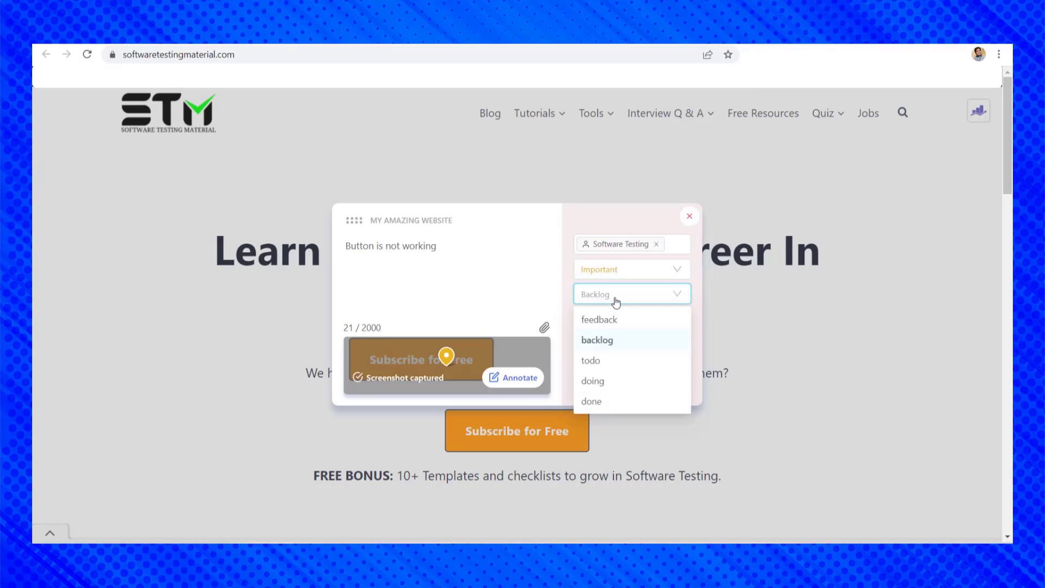
{"action": "left_click", "coordinate": [599, 337]}
{"action": "left_click", "coordinate": [617, 384]}
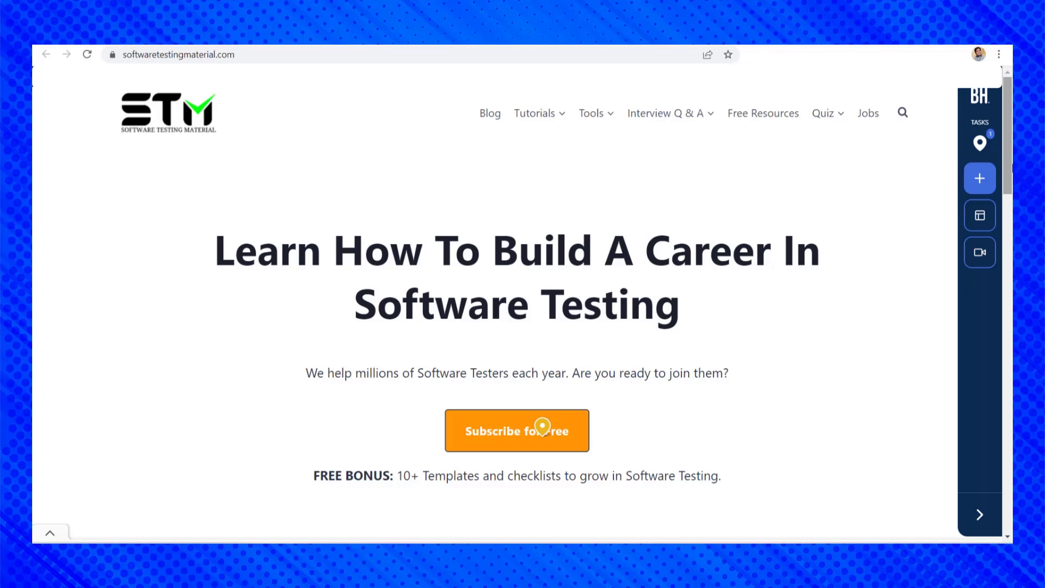
- Pin a new task on the main headline, described as "Change the text as mentioned in the requirement document."
{"action": "left_click", "coordinate": [979, 178]}
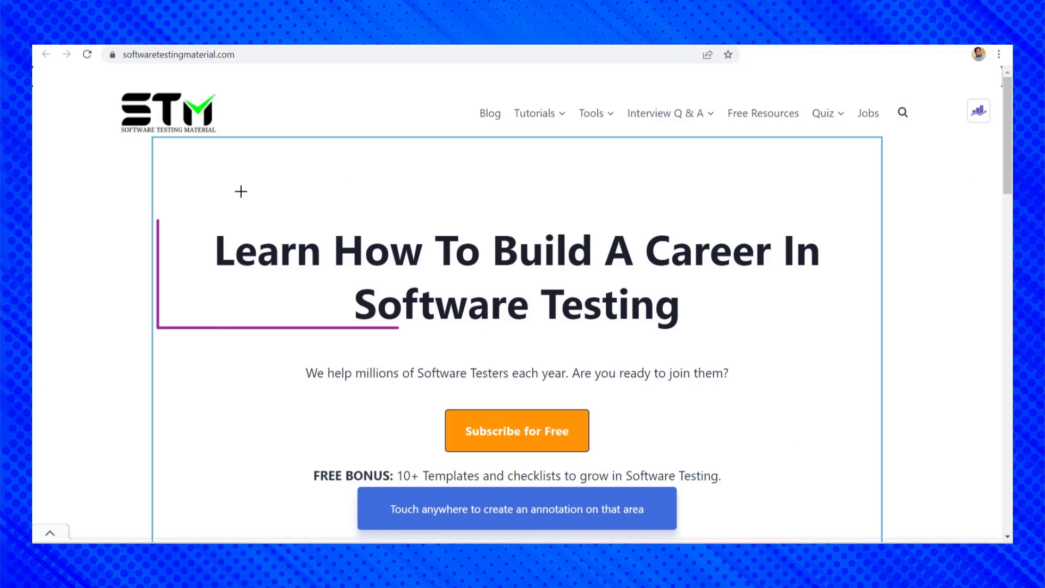
{"action": "left_click", "coordinate": [575, 284]}
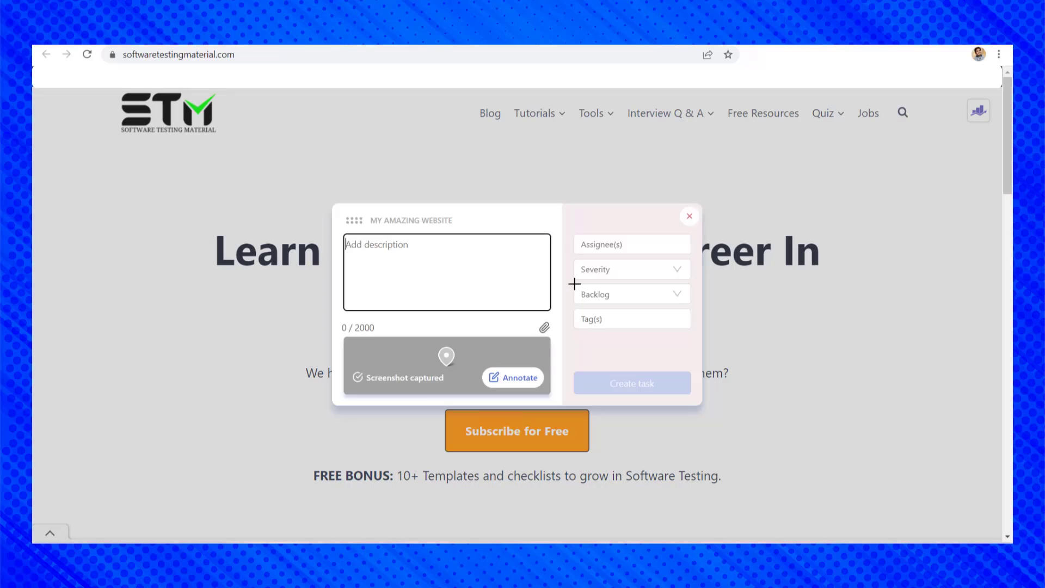
{"action": "type", "text": "Cha"}
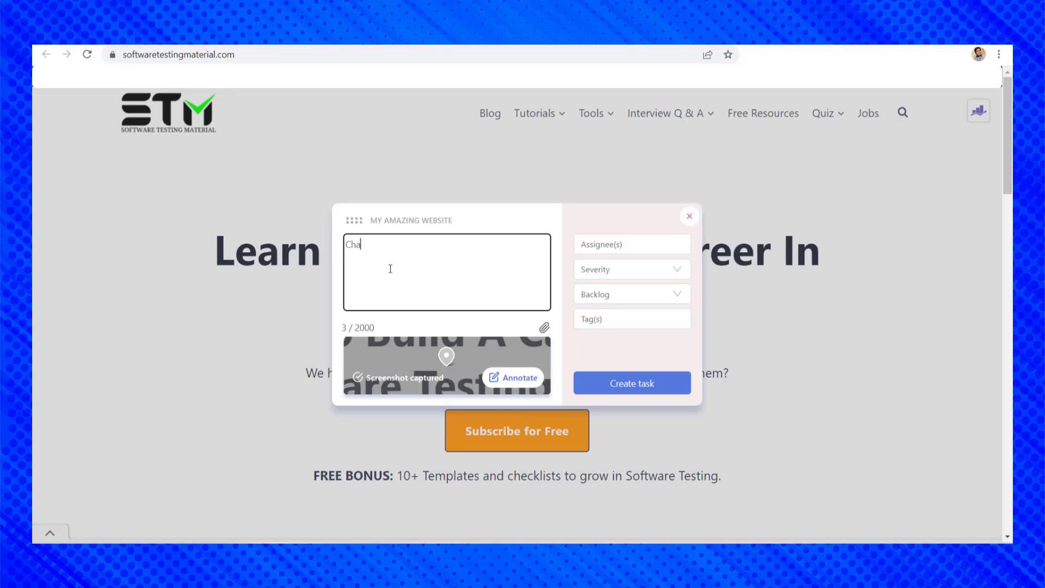
{"action": "type", "text": "nge the tex"}
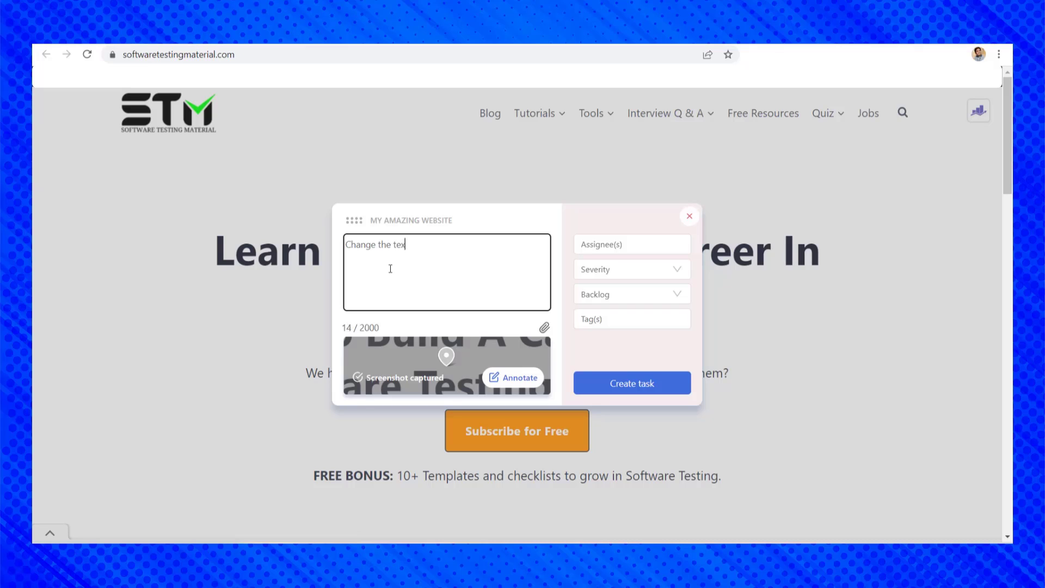
{"action": "type", "text": "t as mentioned in the requirement document."}
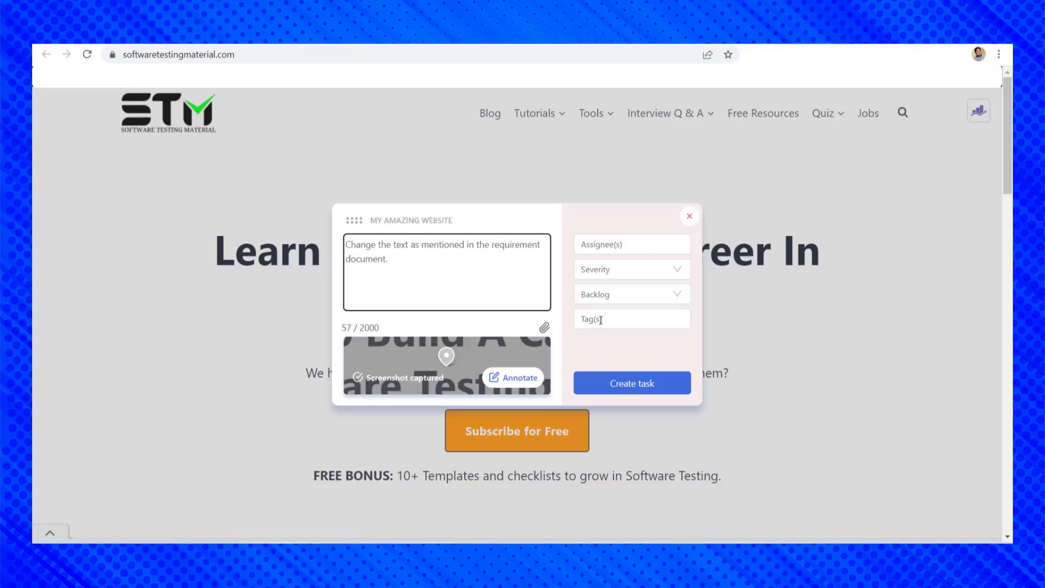
- Assign the headline text task to Software Testing with Important severity and create it
{"action": "left_click", "coordinate": [626, 244]}
{"action": "left_click", "coordinate": [628, 277]}
{"action": "left_click", "coordinate": [630, 271]}
{"action": "left_click", "coordinate": [630, 335]}
{"action": "left_click", "coordinate": [632, 383]}
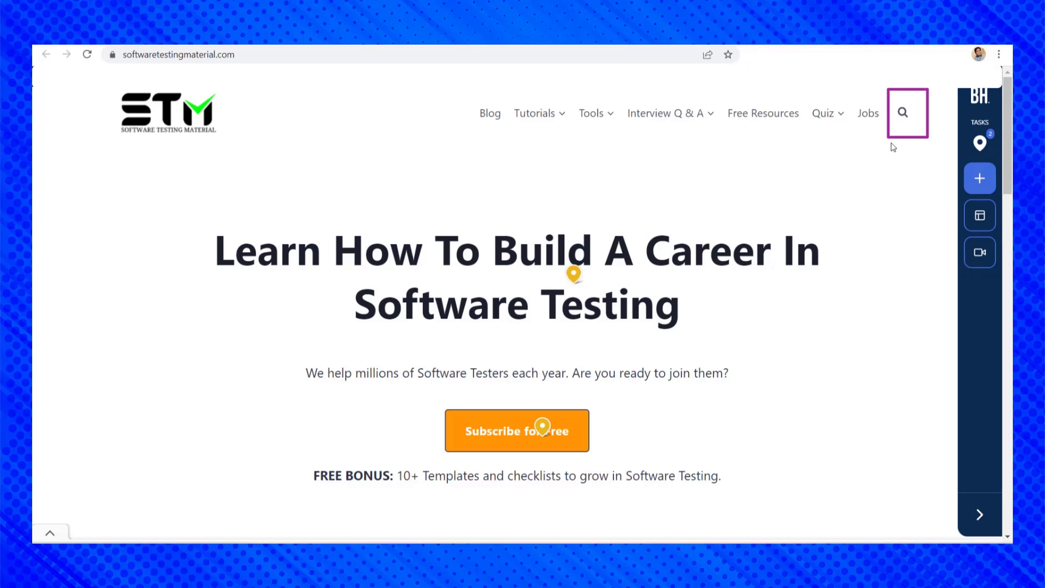
- Create a task on the header's search icon with the description "Search functionality is not working"
{"action": "left_click", "coordinate": [901, 112]}
{"action": "type", "text": "Search button is not"}
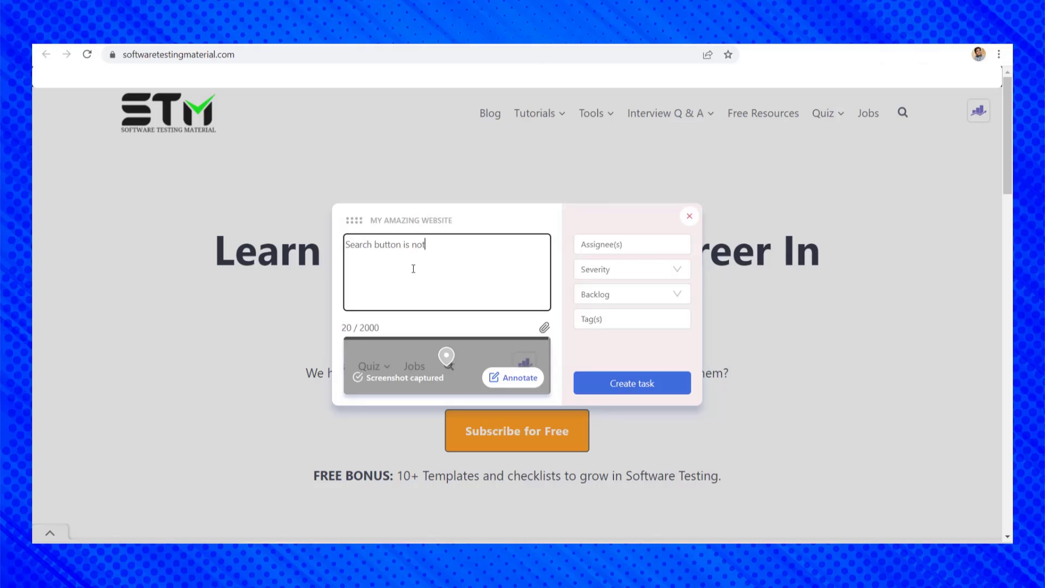
{"action": "key", "text": "BackSpace"}
{"action": "key", "text": "BackSpace"}
{"action": "key", "text": "BackSpace"}
{"action": "key", "text": "BackSpace"}
{"action": "key", "text": "BackSpace"}
{"action": "key", "text": "BackSpace"}
{"action": "key", "text": "BackSpace"}
{"action": "key", "text": "BackSpace"}
{"action": "key", "text": "BackSpace"}
{"action": "key", "text": "BackSpace"}
{"action": "key", "text": "BackSpace"}
{"action": "key", "text": "BackSpace"}
{"action": "key", "text": "BackSpace"}
{"action": "type", "text": "functionality is not working"}
{"action": "left_click", "coordinate": [632, 383]}
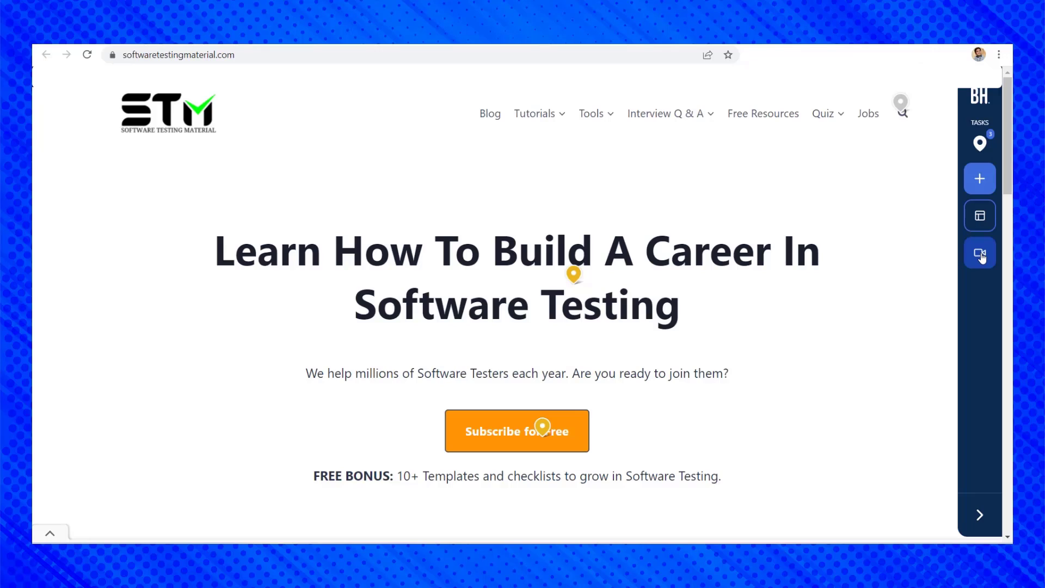
- Record video feedback by sharing a browser window, highlighting the homepage headline, and stopping the recording
{"action": "left_click", "coordinate": [980, 254]}
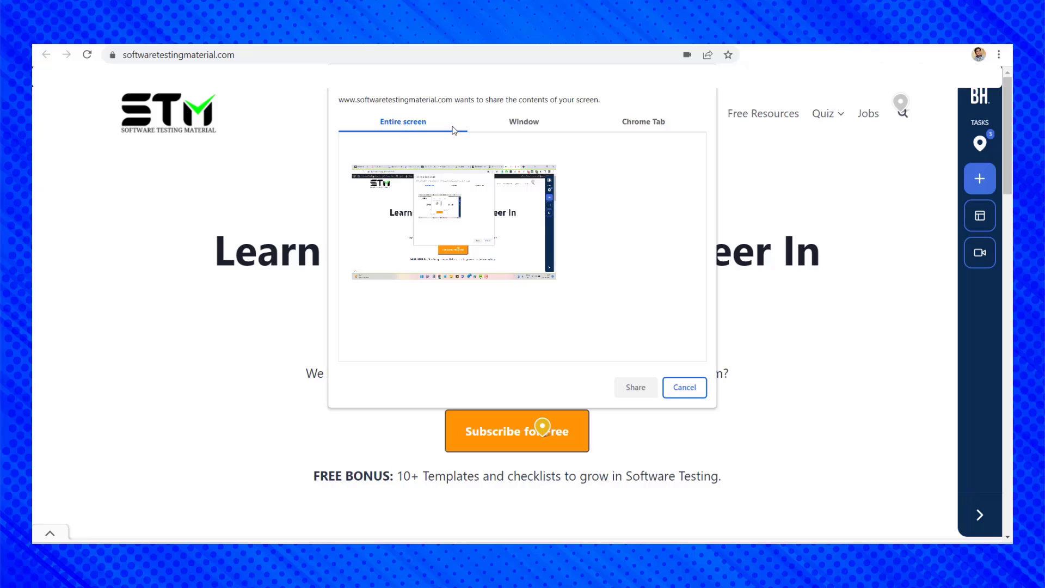
{"action": "left_click", "coordinate": [526, 126]}
{"action": "left_click", "coordinate": [663, 121]}
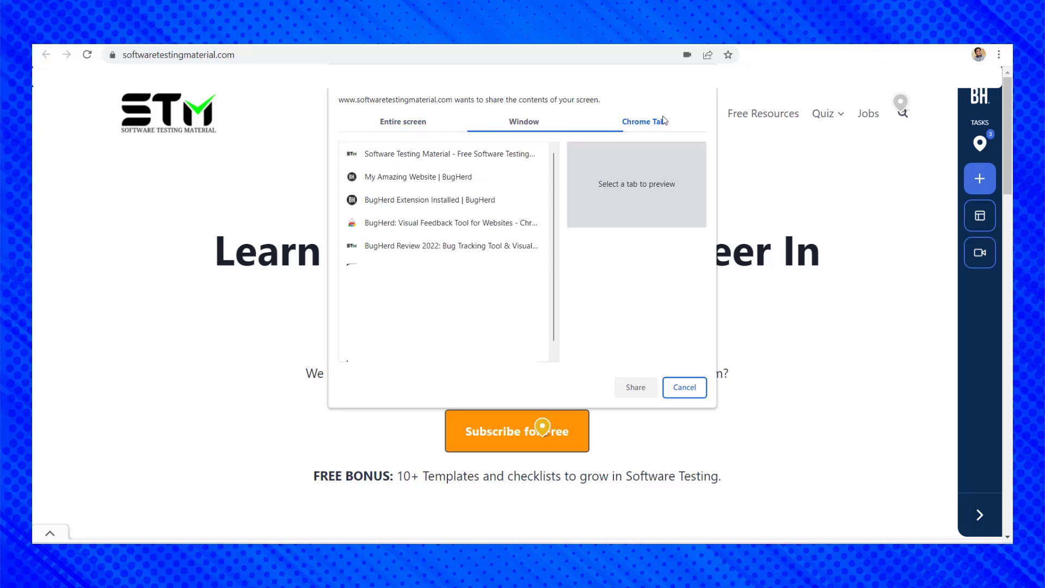
{"action": "left_click", "coordinate": [524, 122]}
{"action": "left_click", "coordinate": [397, 182]}
{"action": "left_click", "coordinate": [634, 391]}
{"action": "left_click_drag", "start_coordinate": [216, 248], "coordinate": [738, 306]}
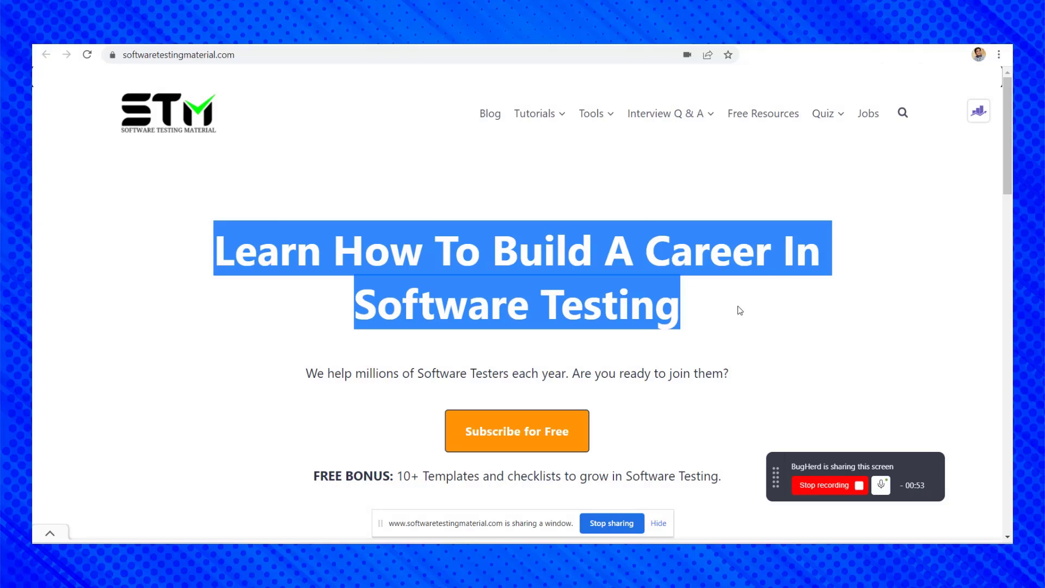
{"action": "left_click", "coordinate": [824, 484]}
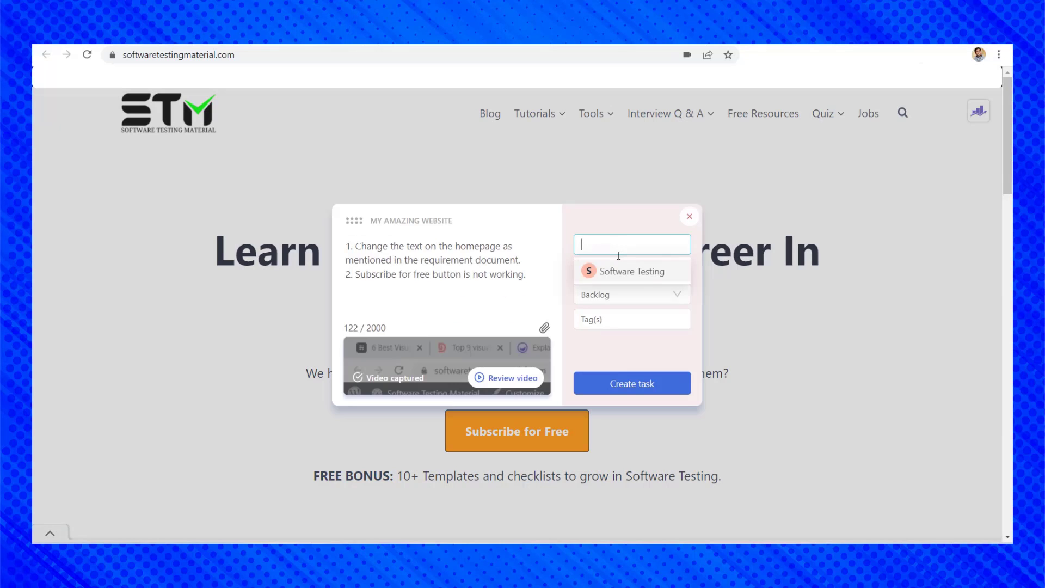
- Assign the video feedback task to Software Testing with Critical severity and create it
{"action": "left_click", "coordinate": [634, 272]}
{"action": "left_click", "coordinate": [623, 270]}
{"action": "left_click", "coordinate": [596, 310]}
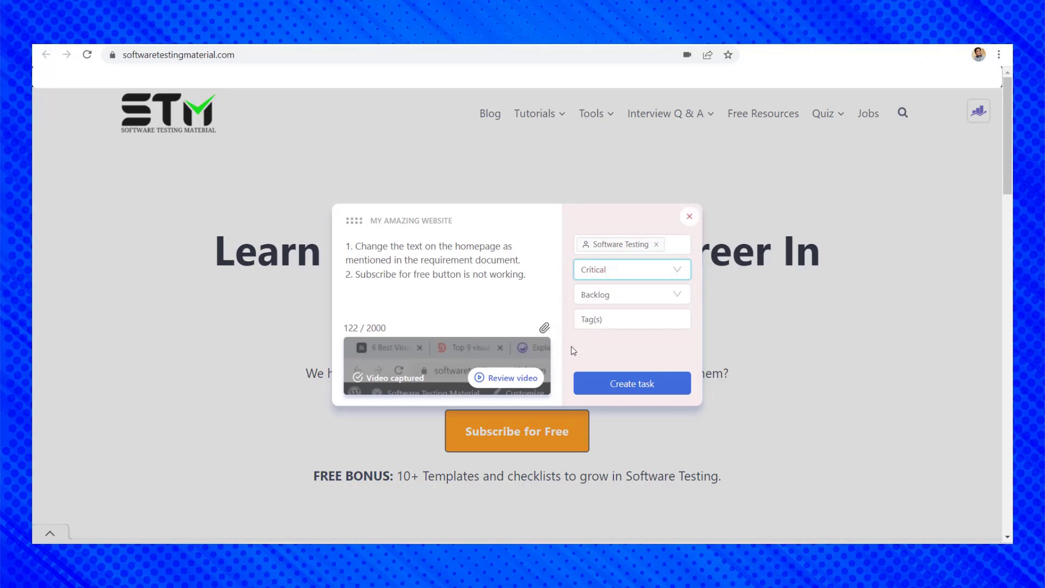
{"action": "left_click", "coordinate": [620, 380]}
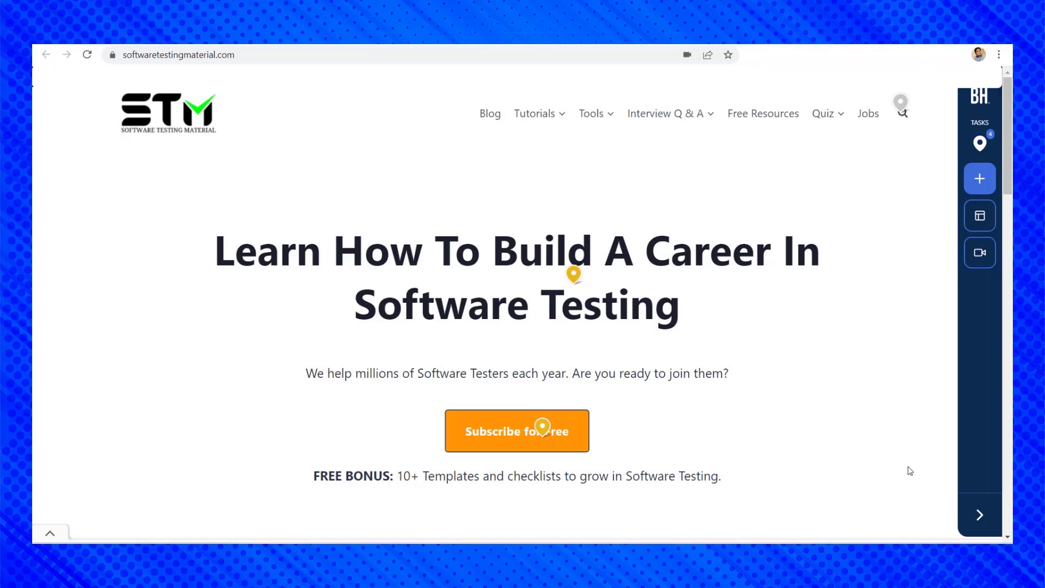
- Open the "Button is not working" task from the task list, view its screenshot enlarged, and close the preview
{"action": "left_click", "coordinate": [982, 151]}
{"action": "left_click", "coordinate": [741, 174]}
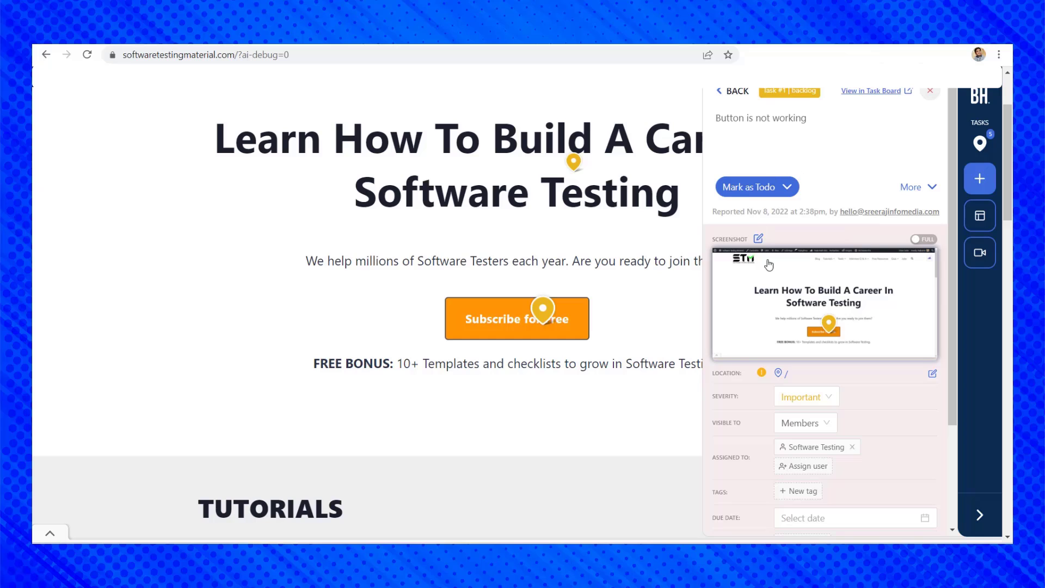
{"action": "left_click", "coordinate": [830, 301]}
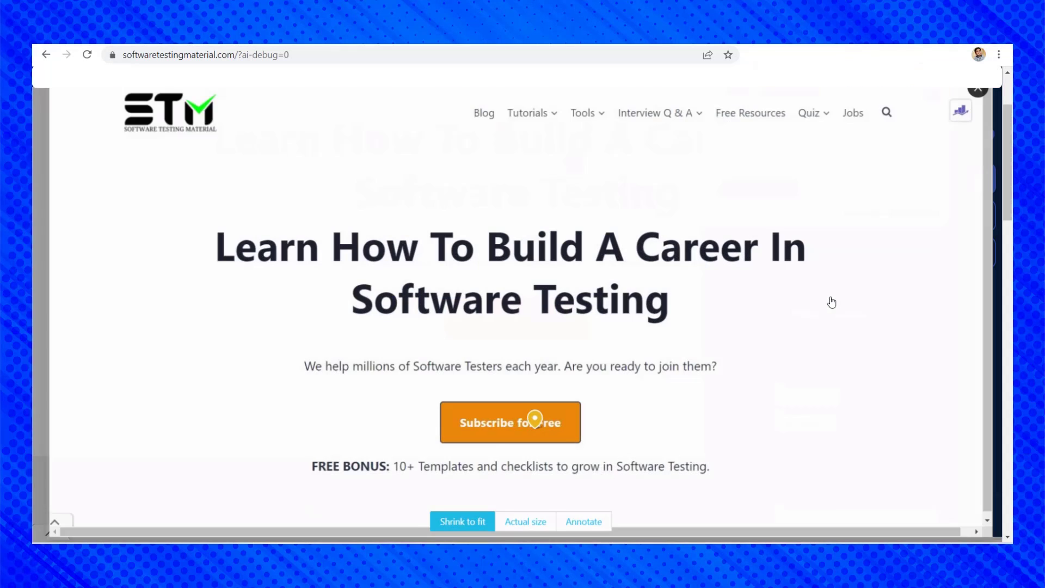
{"action": "left_click", "coordinate": [986, 89]}
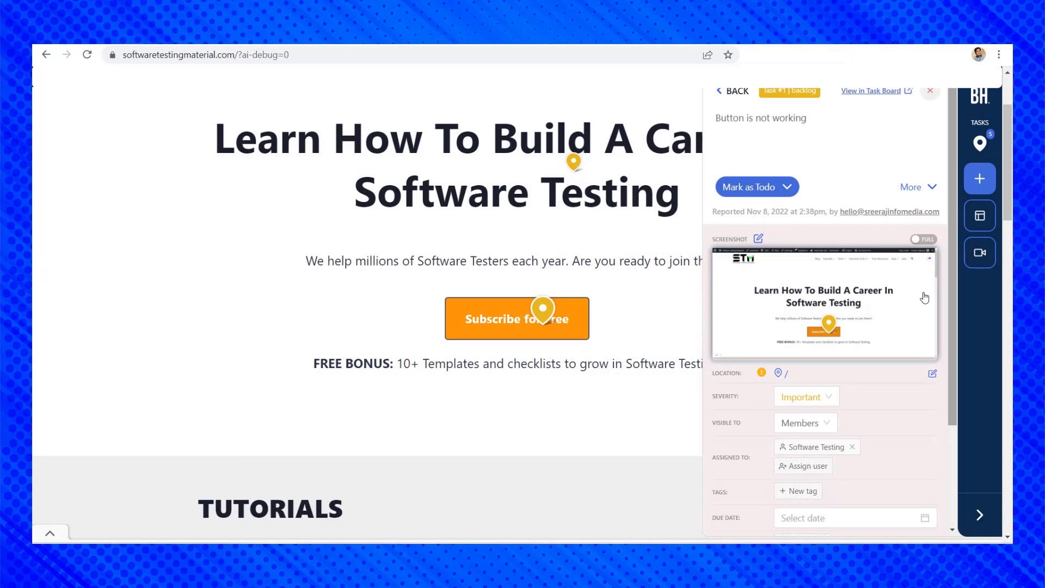
- Show the task's additional info and examine the browser, selector and resolution details
{"action": "scroll", "coordinate": [902, 432], "scroll_direction": "down", "scroll_amount": 5}
{"action": "left_click", "coordinate": [902, 435]}
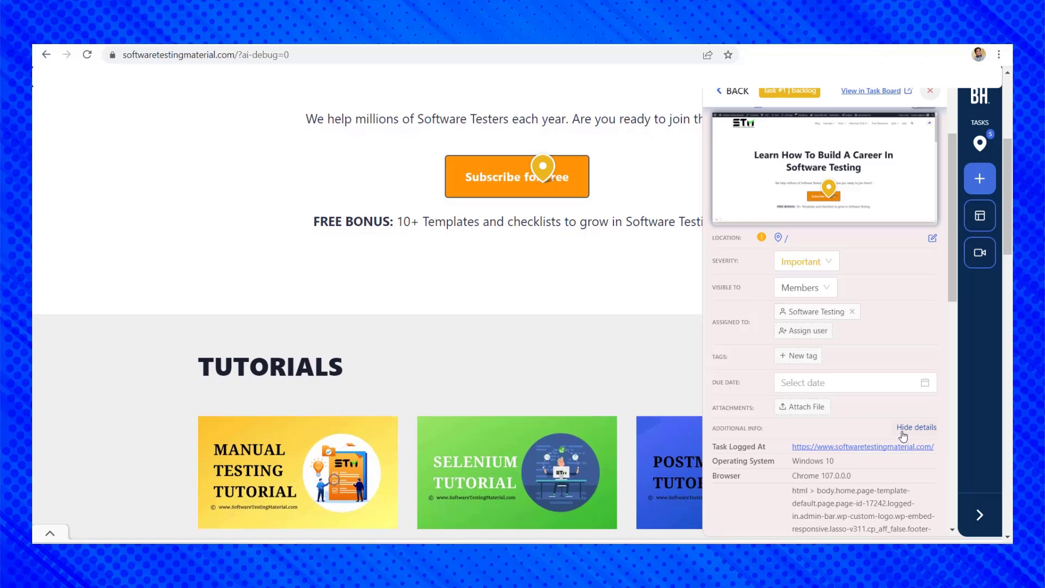
{"action": "scroll", "coordinate": [903, 427], "scroll_direction": "down", "scroll_amount": 8}
{"action": "scroll", "coordinate": [903, 424], "scroll_direction": "up", "scroll_amount": 2}
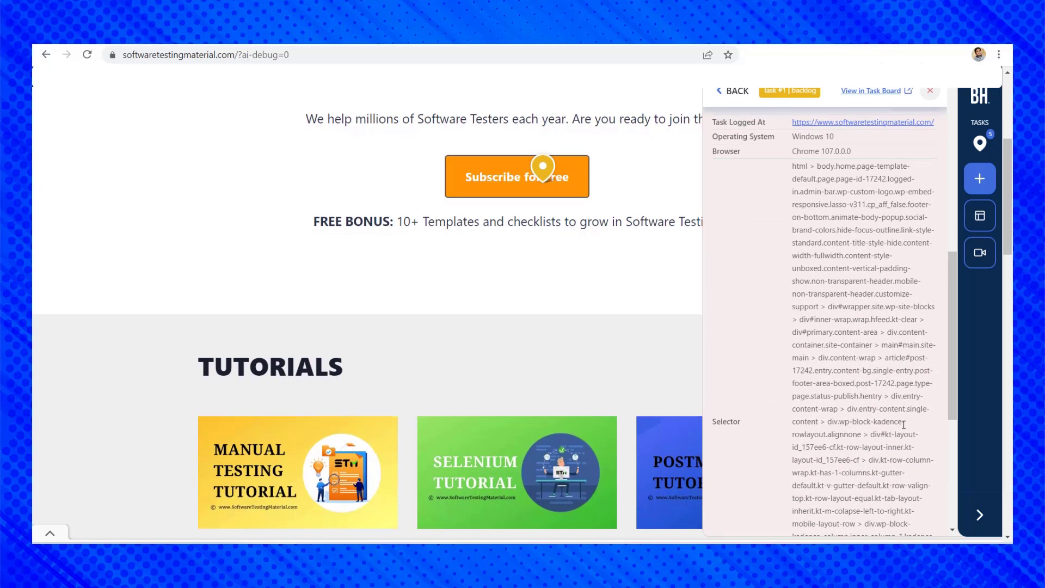
{"action": "left_click_drag", "start_coordinate": [712, 140], "coordinate": [863, 161]}
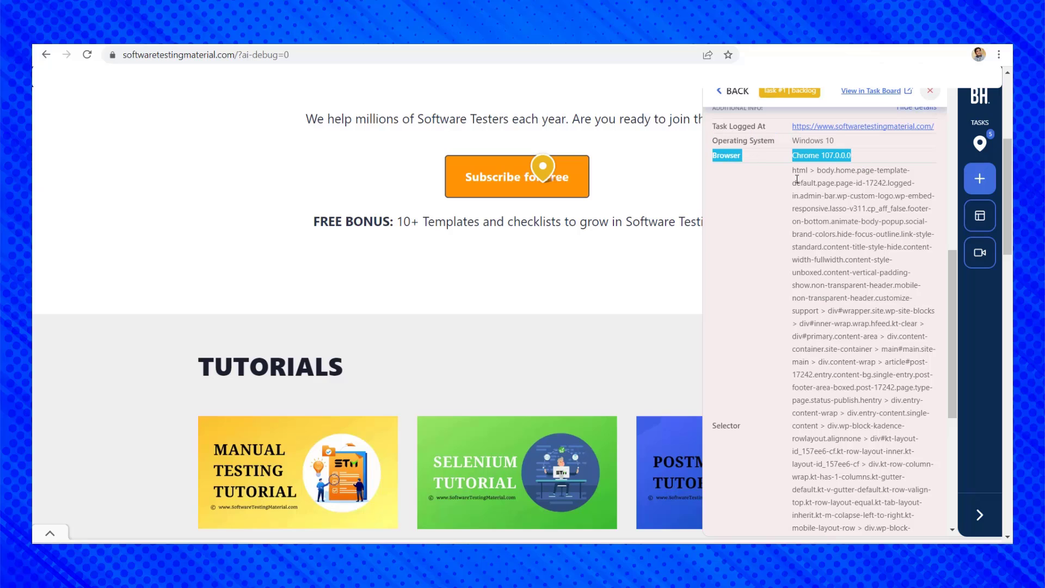
{"action": "left_click", "coordinate": [724, 428]}
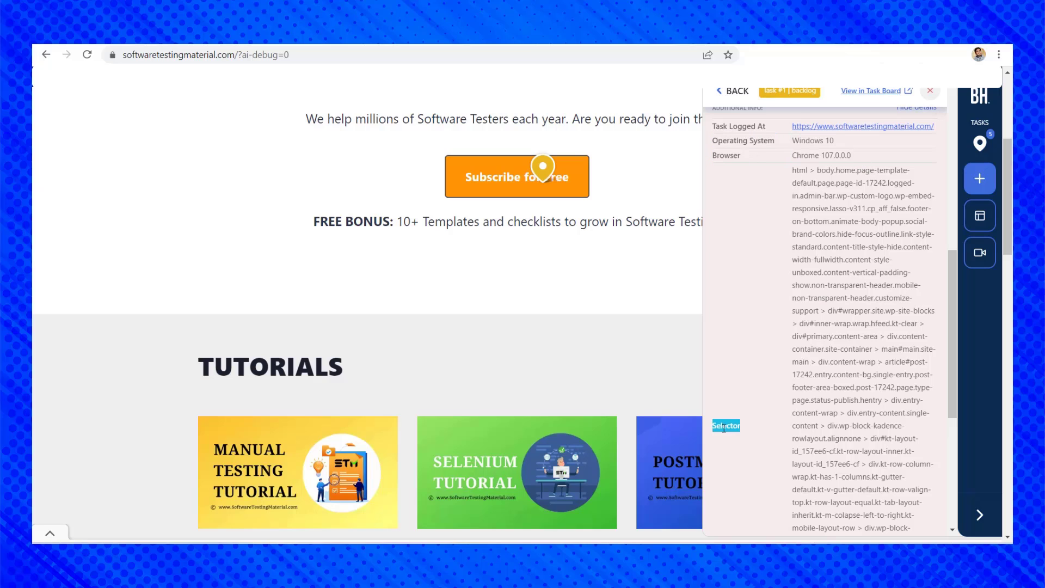
{"action": "left_click_drag", "start_coordinate": [796, 169], "coordinate": [923, 391]}
{"action": "double_click", "coordinate": [729, 403]}
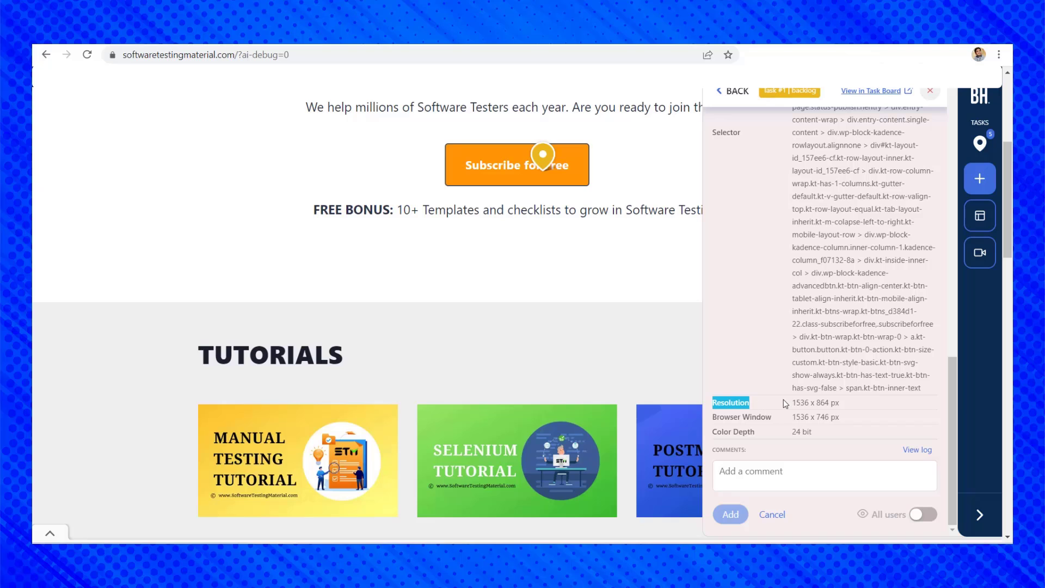
{"action": "left_click_drag", "start_coordinate": [783, 402], "coordinate": [842, 403]}
{"action": "left_click", "coordinate": [823, 403]}
{"action": "triple_click", "coordinate": [821, 403]}
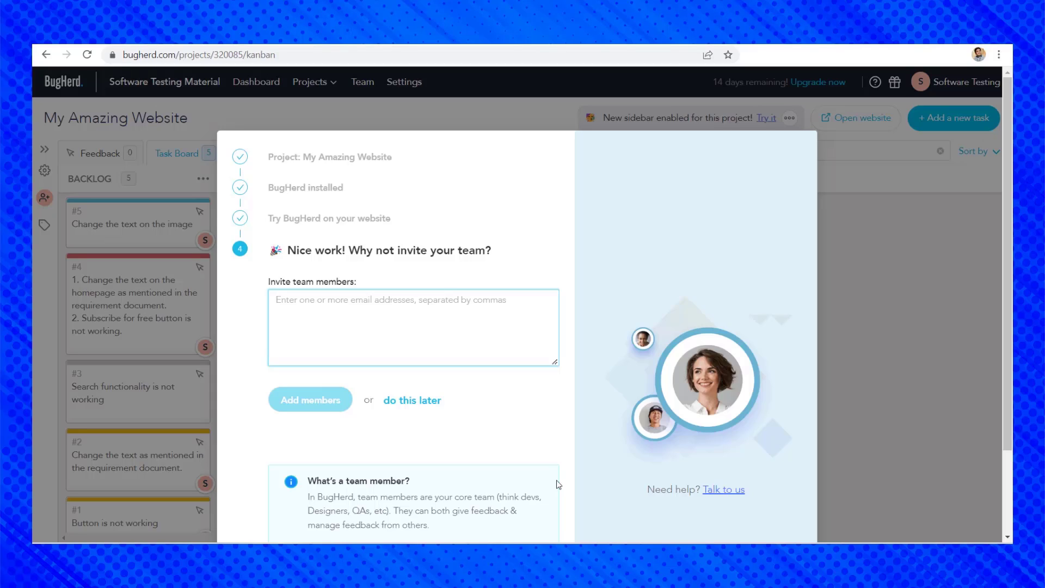
- Enter the team member's e-mail address in the invitation and add the member to the project
{"action": "type", "text": "test@test.co"}
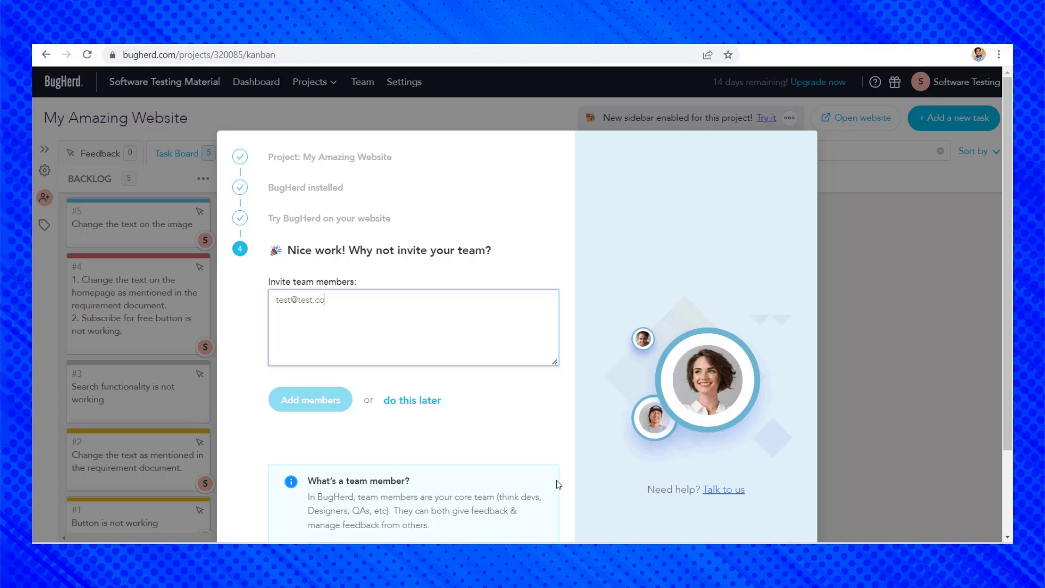
{"action": "type", "text": "m"}
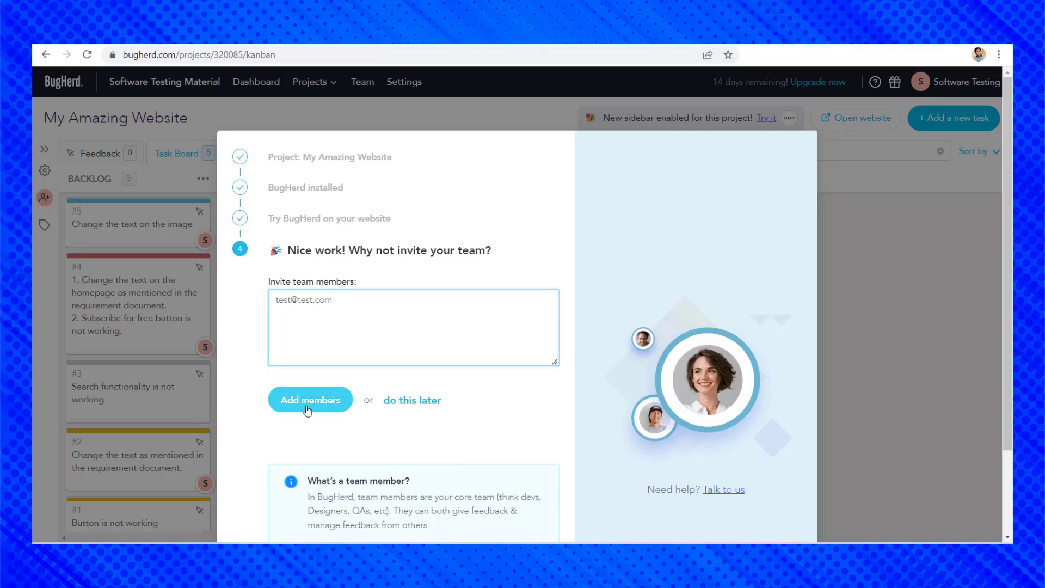
{"action": "left_click", "coordinate": [307, 410]}
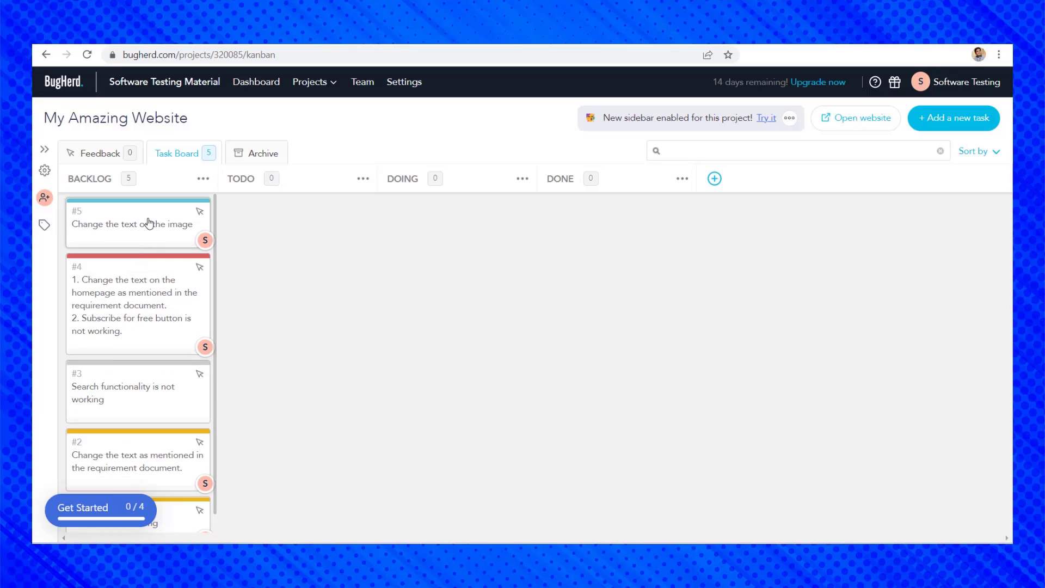
- On the task board, move task #5 to Todo, task #4 to Doing, and tasks #2 and #1 to Done
{"action": "left_click_drag", "start_coordinate": [145, 221], "coordinate": [297, 225]}
{"action": "left_click_drag", "start_coordinate": [129, 269], "coordinate": [448, 269]}
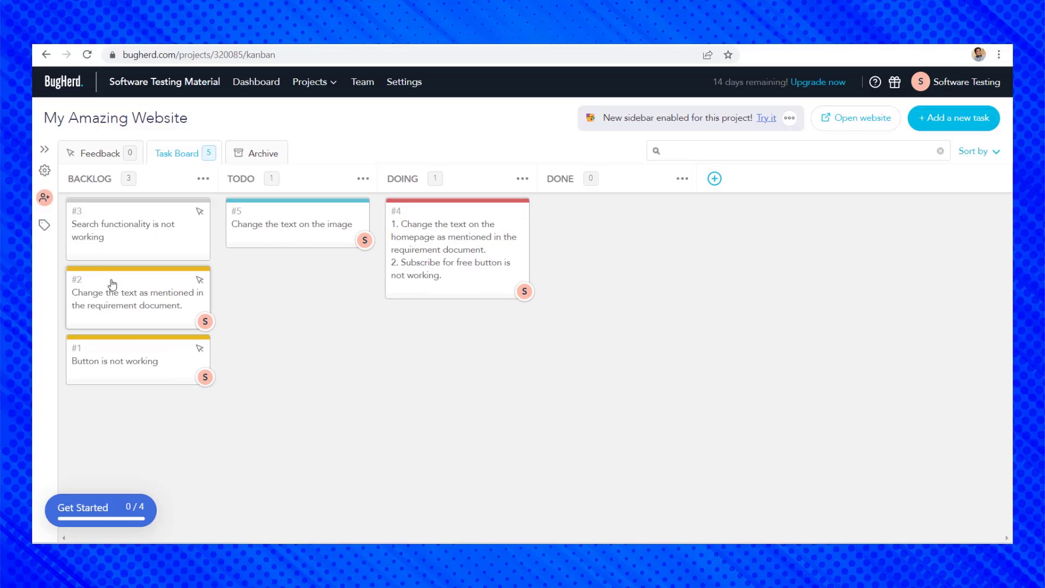
{"action": "left_click_drag", "start_coordinate": [112, 283], "coordinate": [609, 224]}
{"action": "left_click_drag", "start_coordinate": [180, 294], "coordinate": [671, 299]}
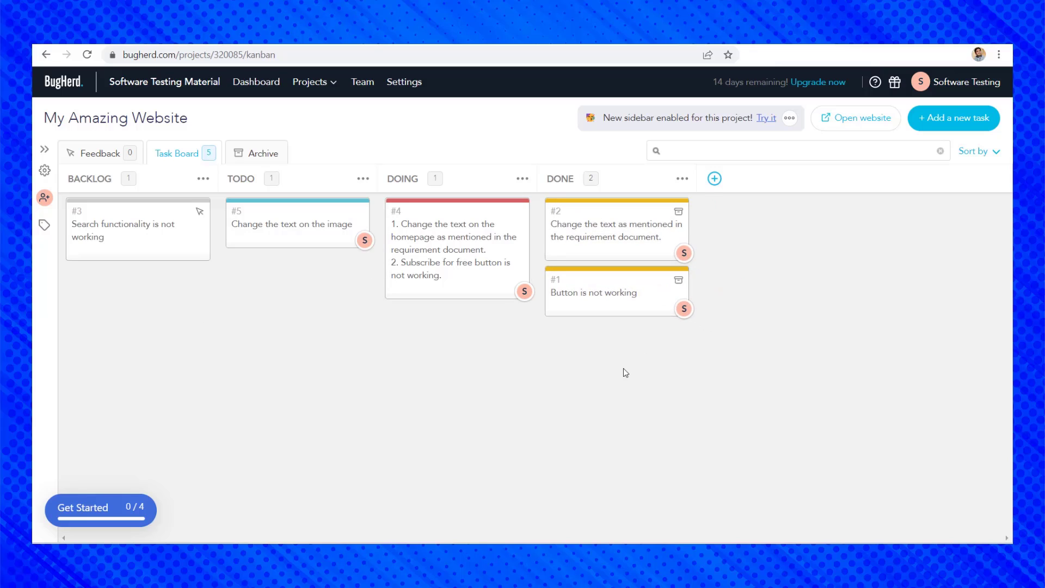